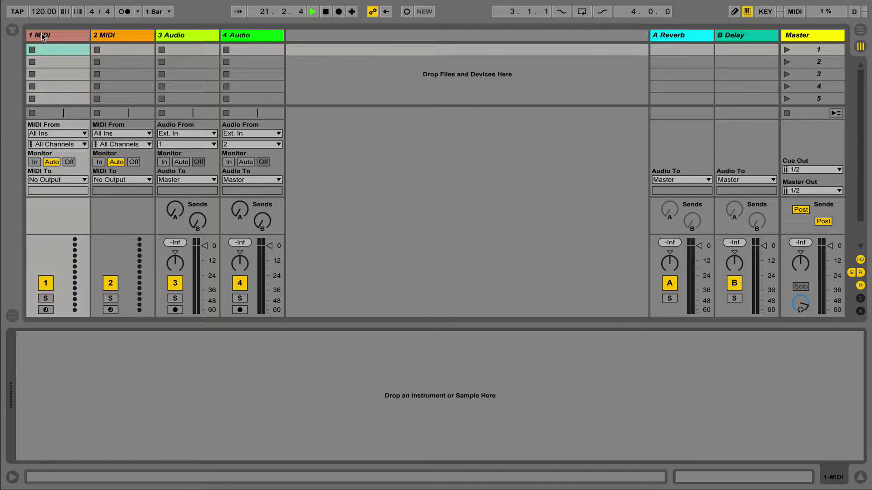
Open the Preferences, close and reopen them, and show the audio settings.
mouse_move(25, 3)
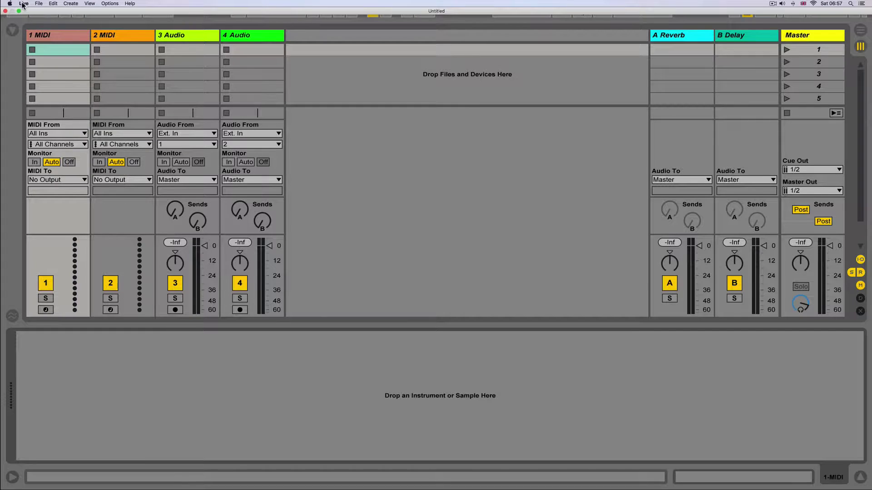
click(24, 4)
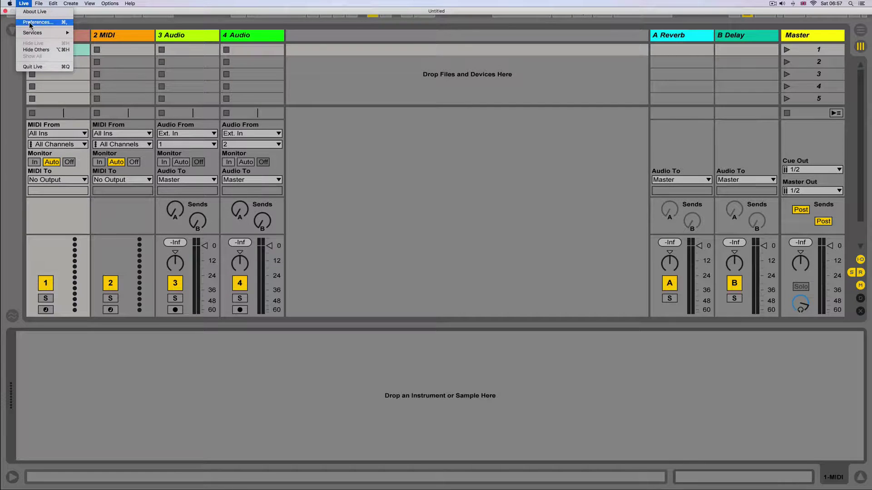
click(30, 26)
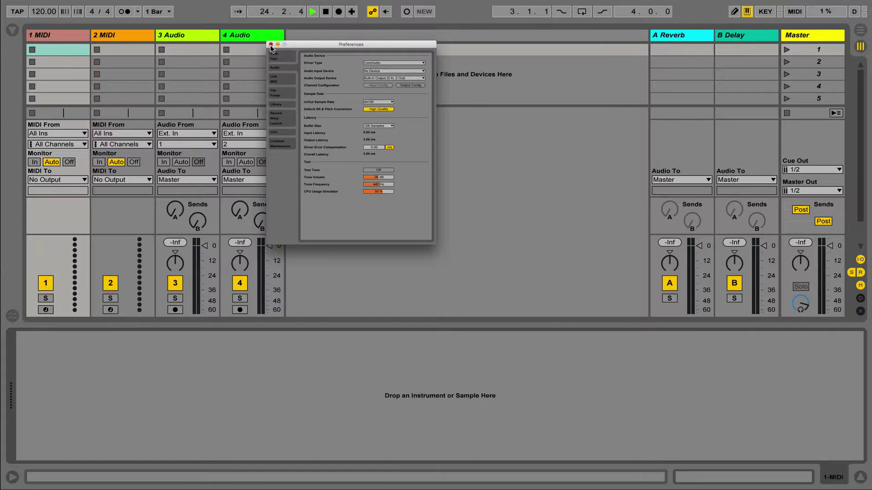
click(271, 44)
key(super+comma)
click(278, 68)
Check the available driver types and audio output devices, keeping CoreAudio and Built-in Output selected.
click(378, 79)
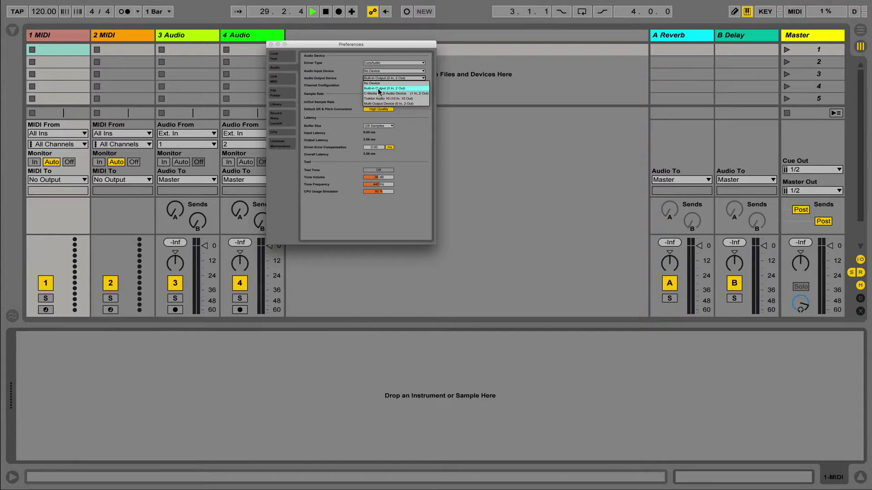
click(376, 64)
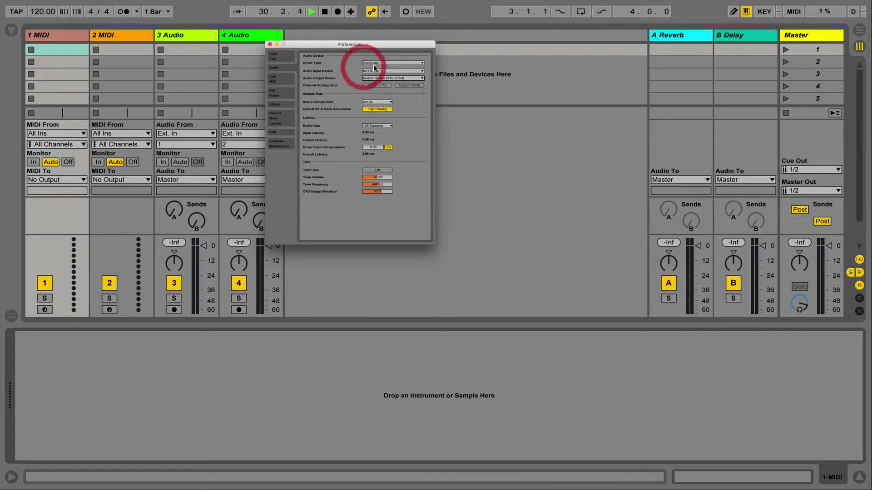
click(373, 74)
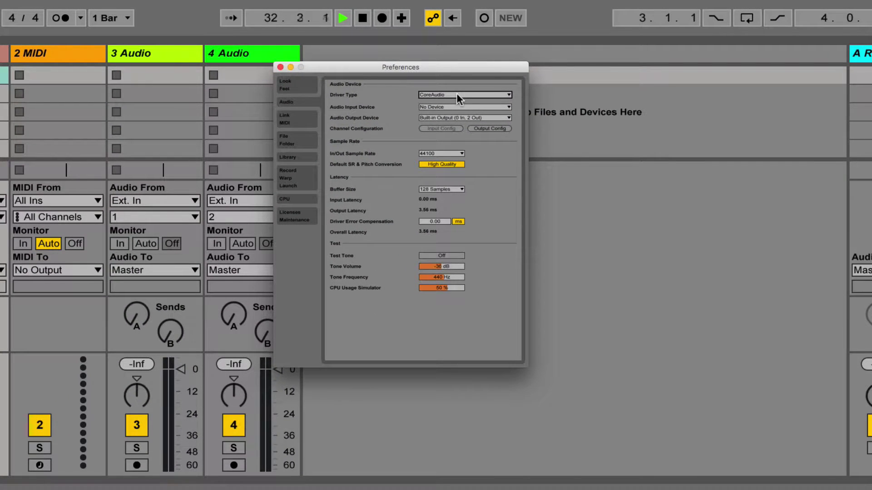
click(452, 117)
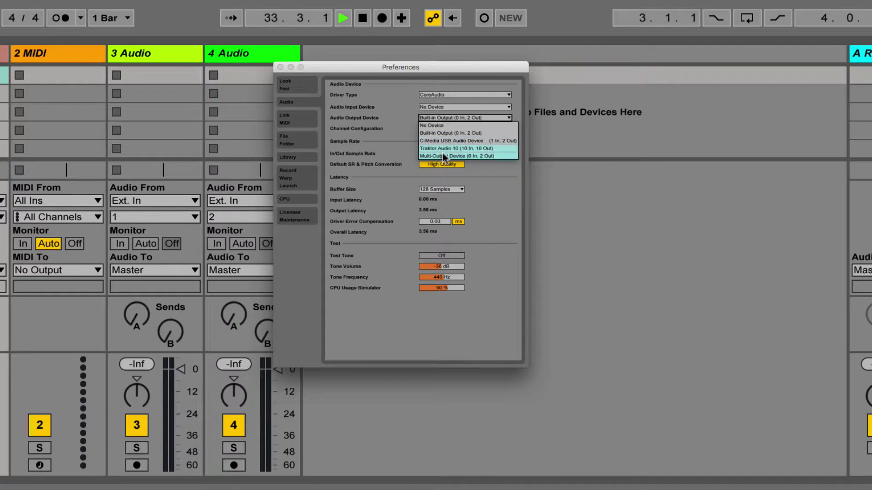
click(444, 133)
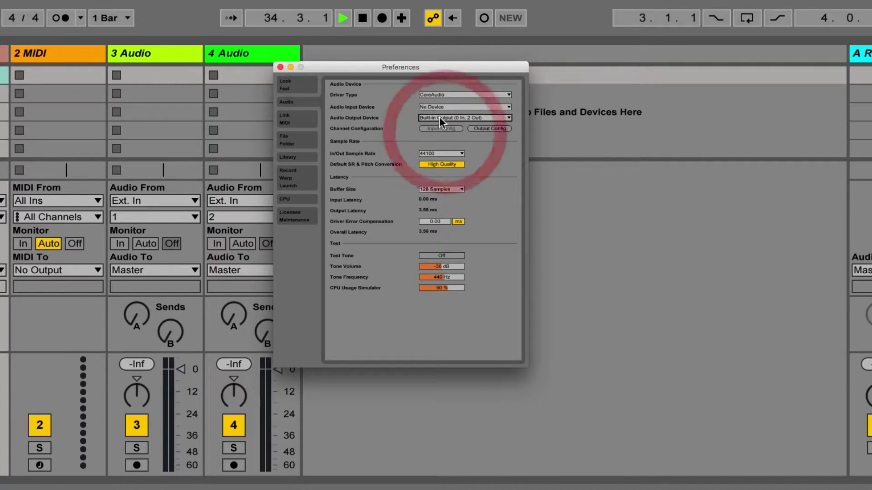
Set the audio input device to Built-in Input and the audio output device to Traktor Audio 10.
click(446, 107)
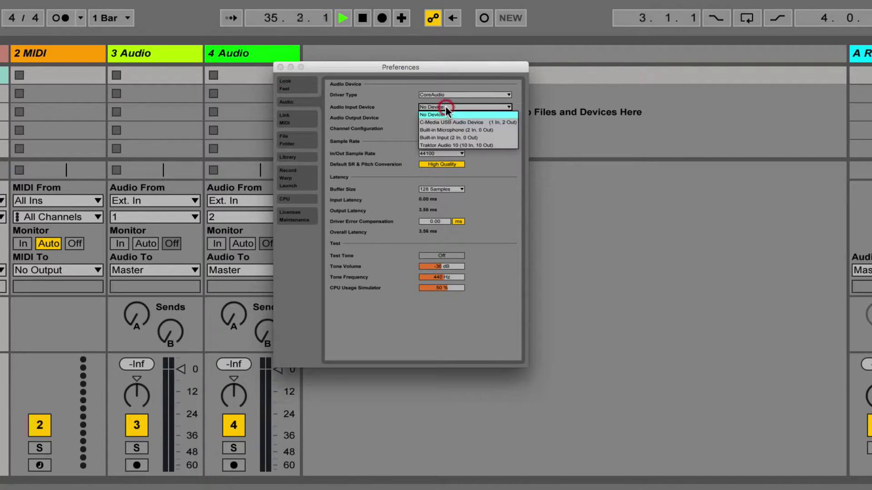
click(445, 137)
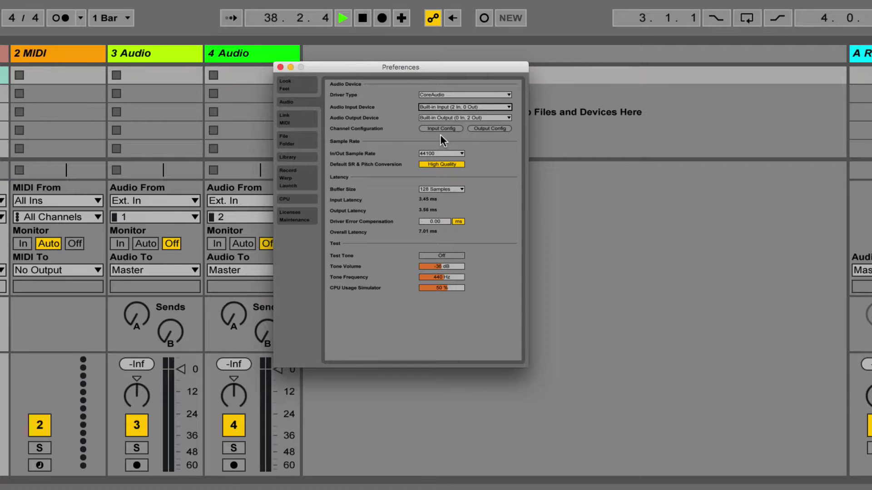
click(444, 118)
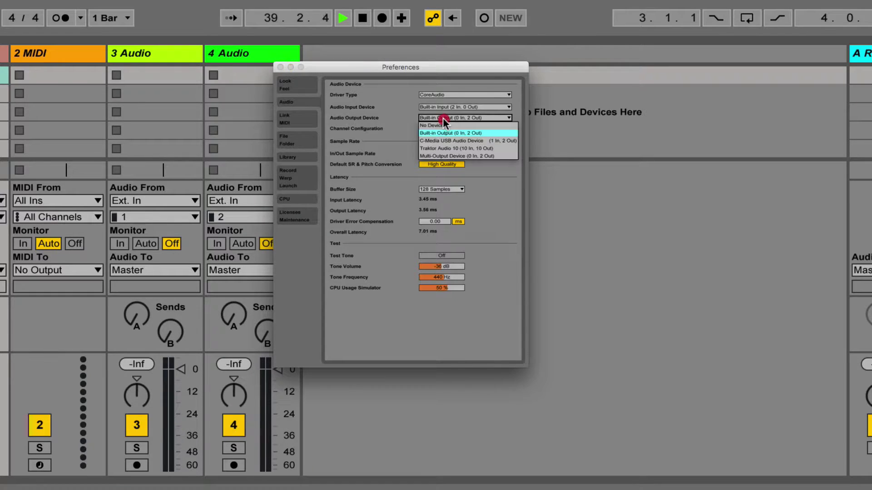
click(436, 149)
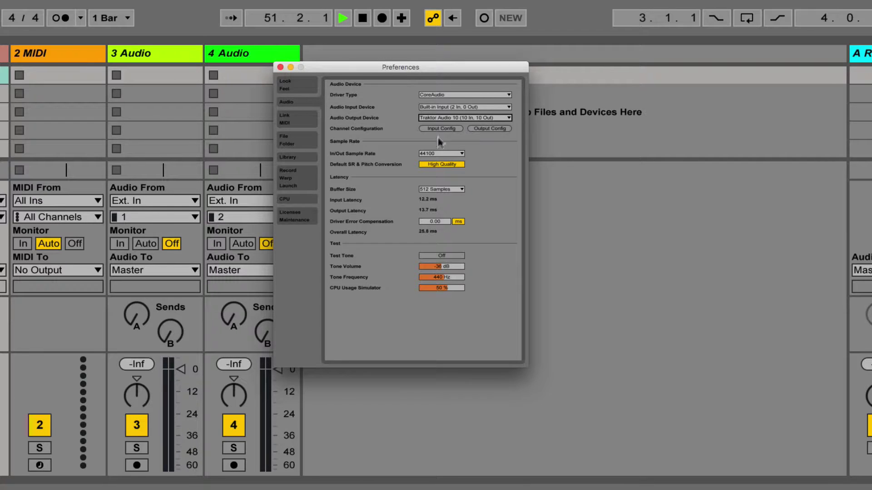
Check the available input devices and the input channel configuration, keeping the existing choices.
click(440, 107)
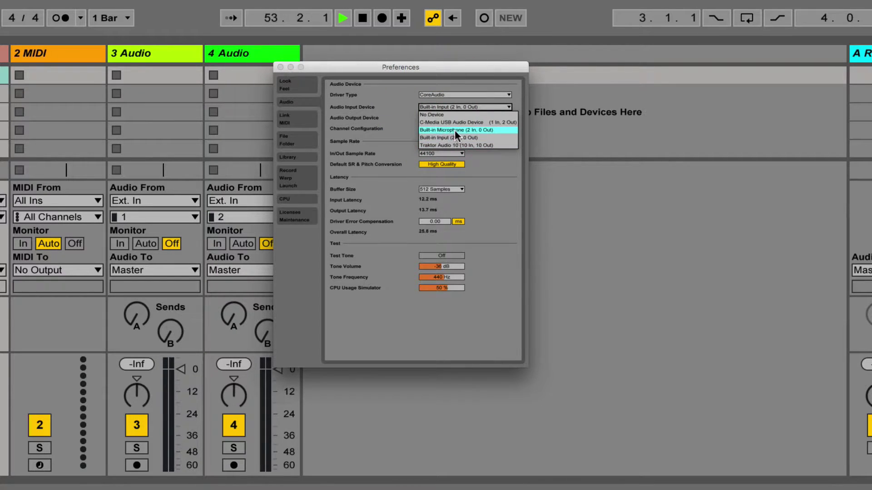
click(394, 129)
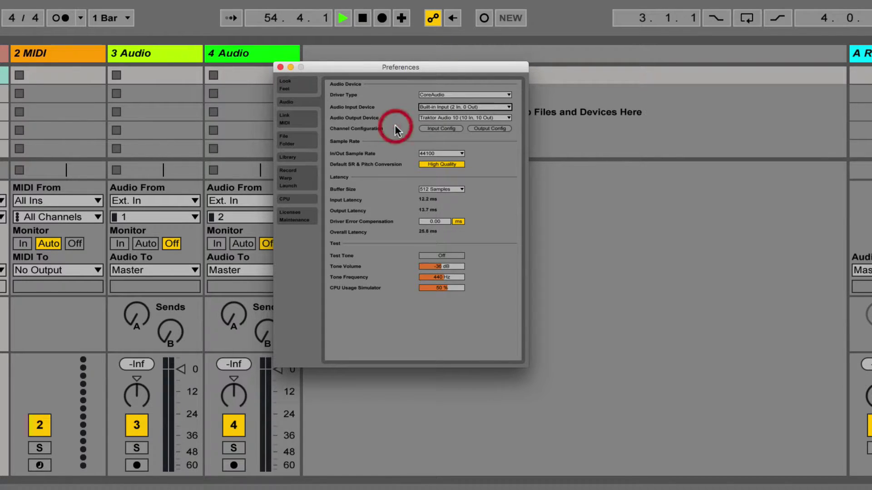
click(436, 129)
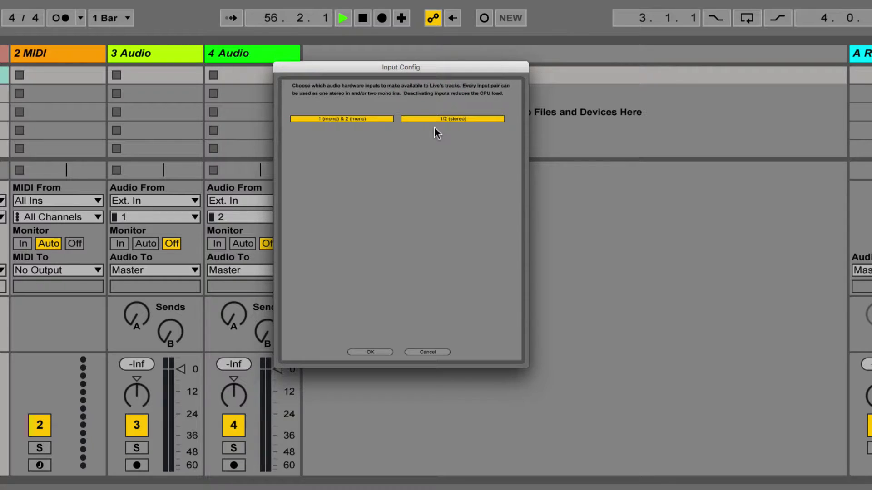
click(367, 353)
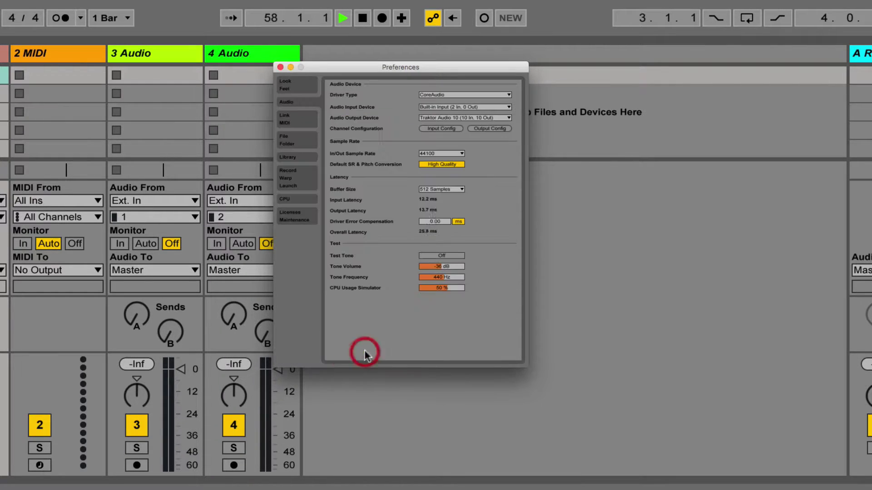
In the output channel configuration, switch a few mono and stereo pairs off and back on, and accept it with all pairs enabled.
click(489, 130)
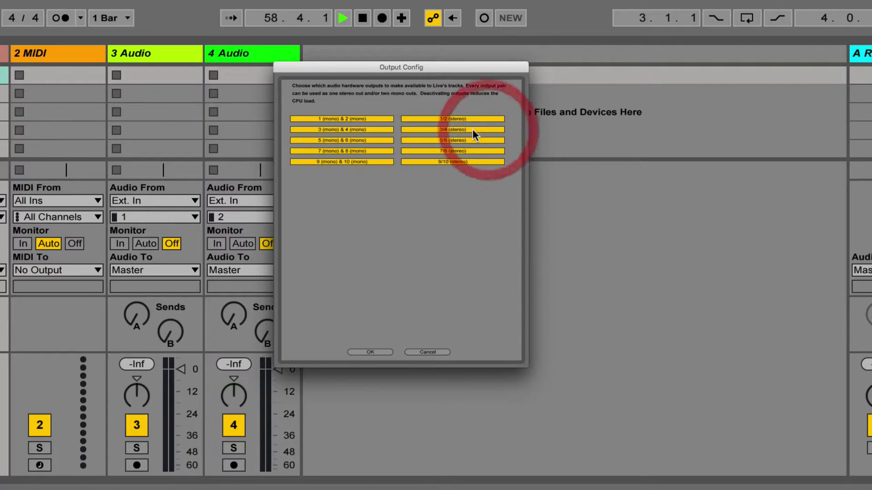
click(380, 119)
click(414, 130)
click(386, 151)
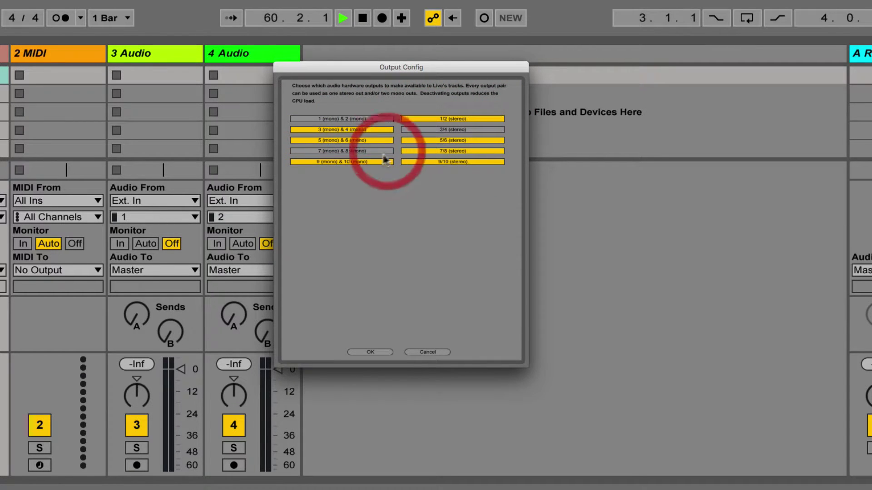
click(379, 162)
click(379, 151)
click(378, 162)
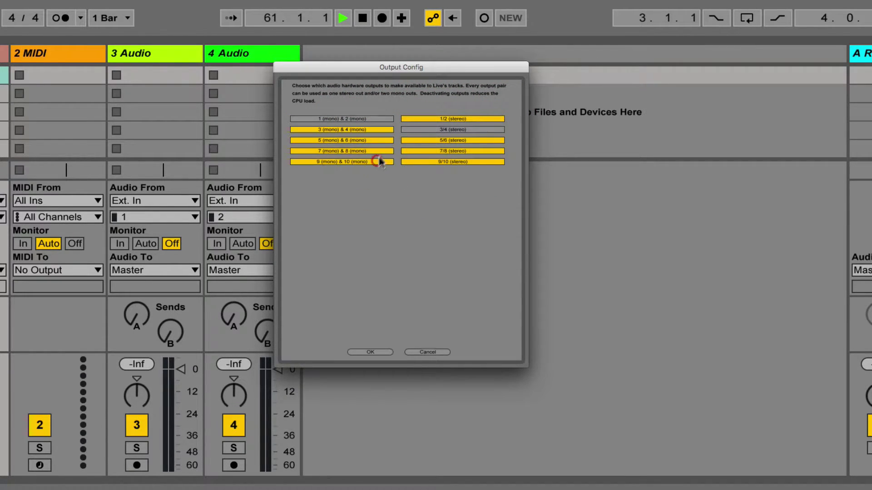
click(406, 130)
click(374, 119)
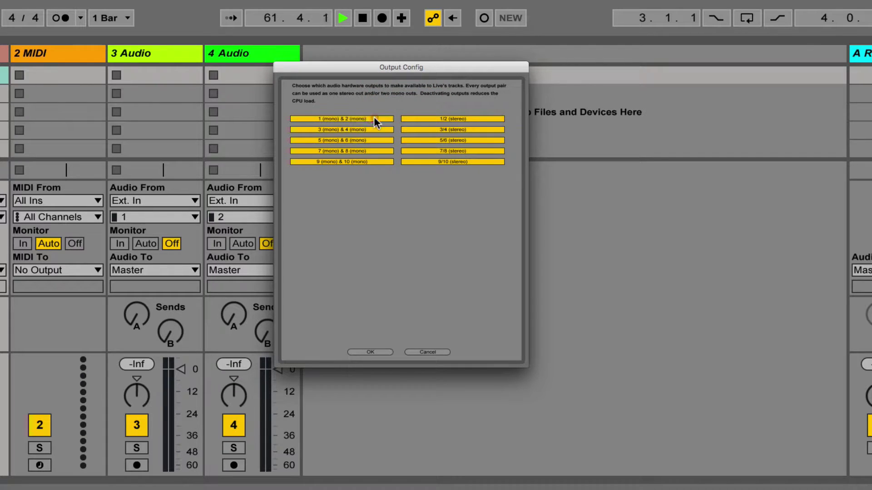
click(369, 352)
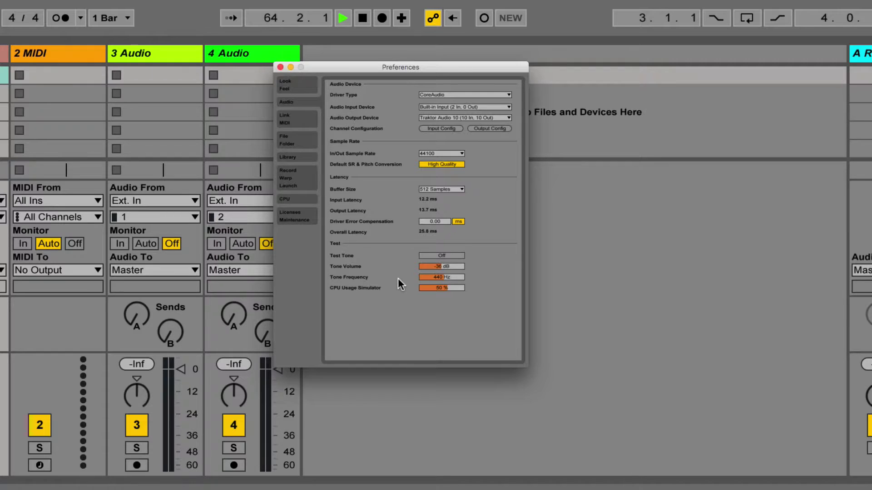
Switch on the test tone, raise its volume to about -30 dB, switch it off and close the Preferences.
click(434, 257)
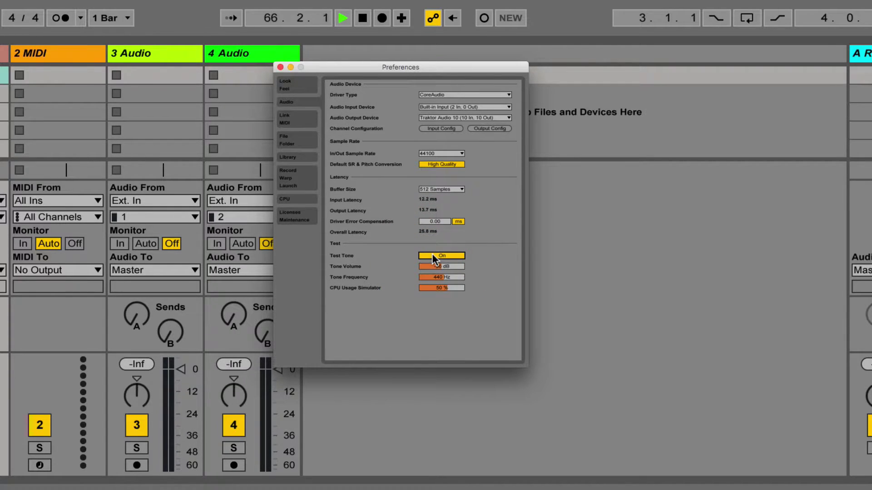
mouse_move(435, 267)
mouse_down()
mouse_move(435, 294)
mouse_move(435, 261)
mouse_up()
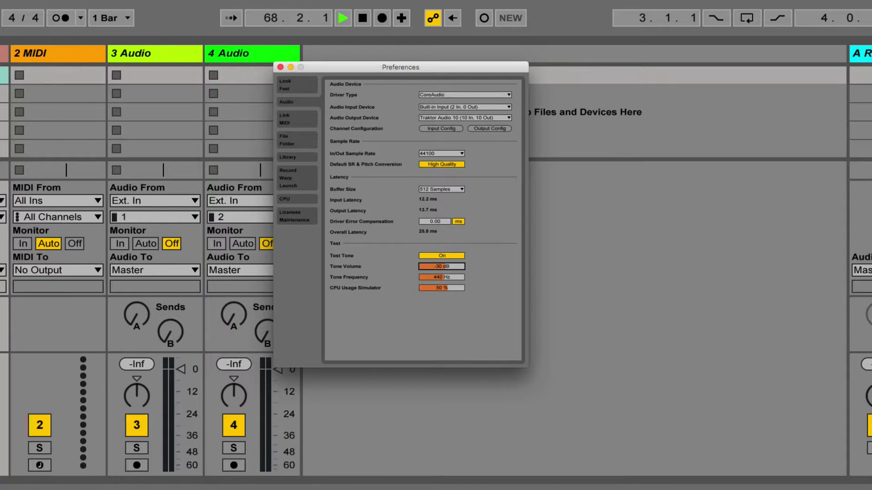
click(432, 255)
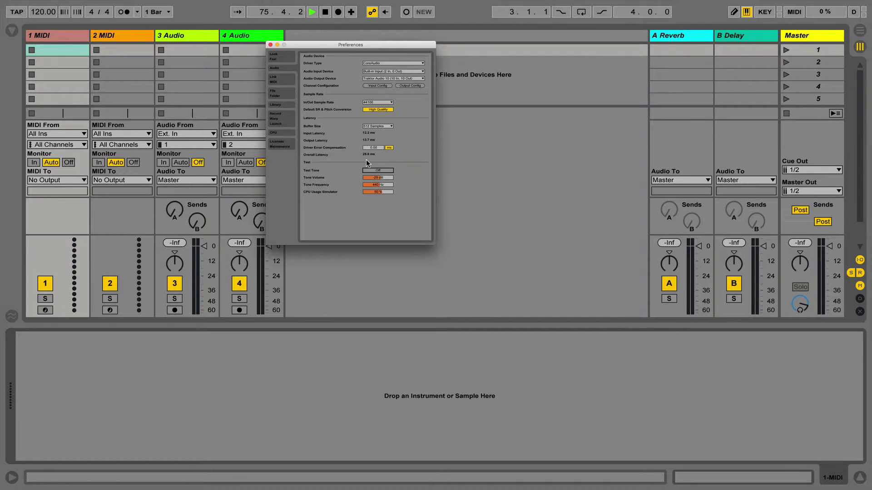
click(270, 45)
Stop playback, and switch the computer MIDI keyboard off and back on.
click(325, 12)
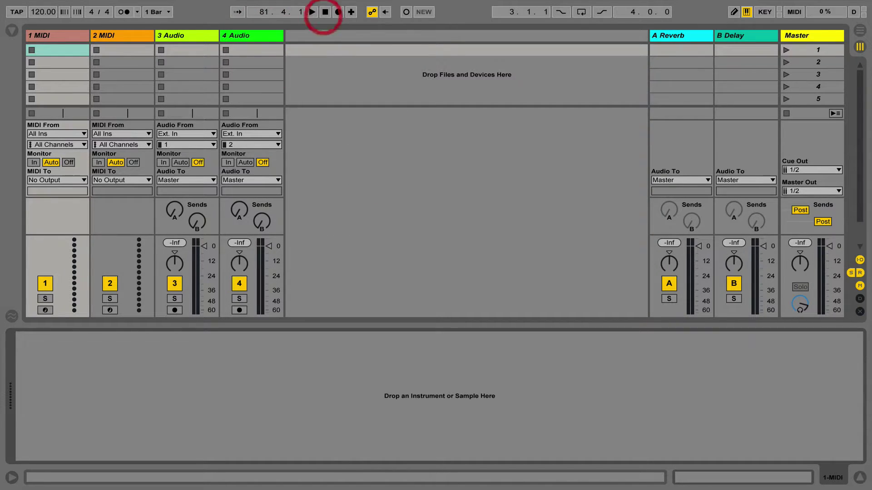
click(746, 12)
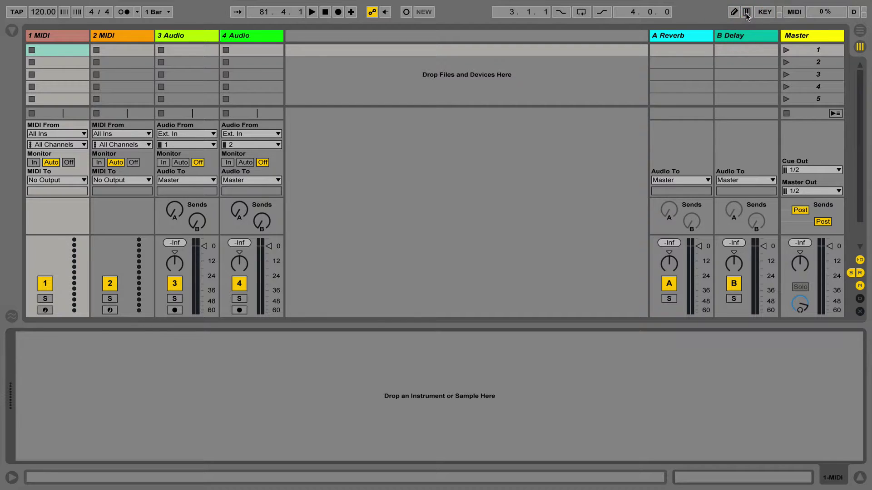
click(746, 12)
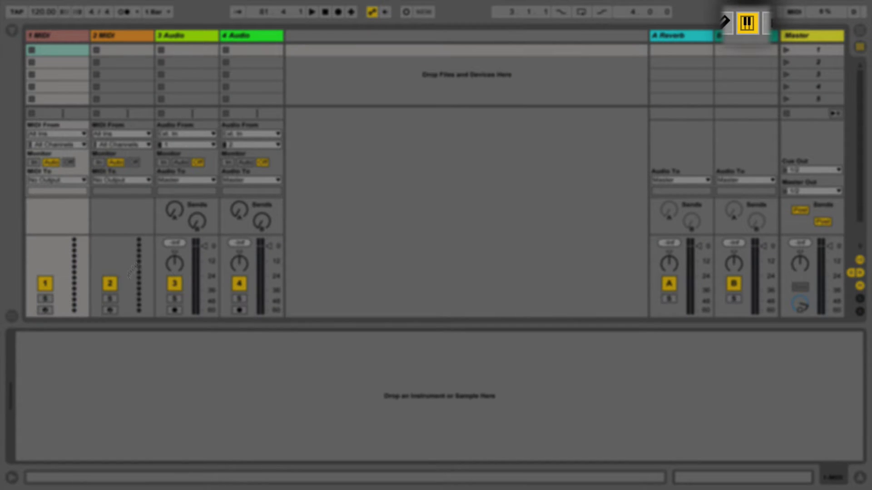
Arm the 2 MIDI track for recording and play test notes on the computer keyboard while shifting the octave up and down.
click(106, 312)
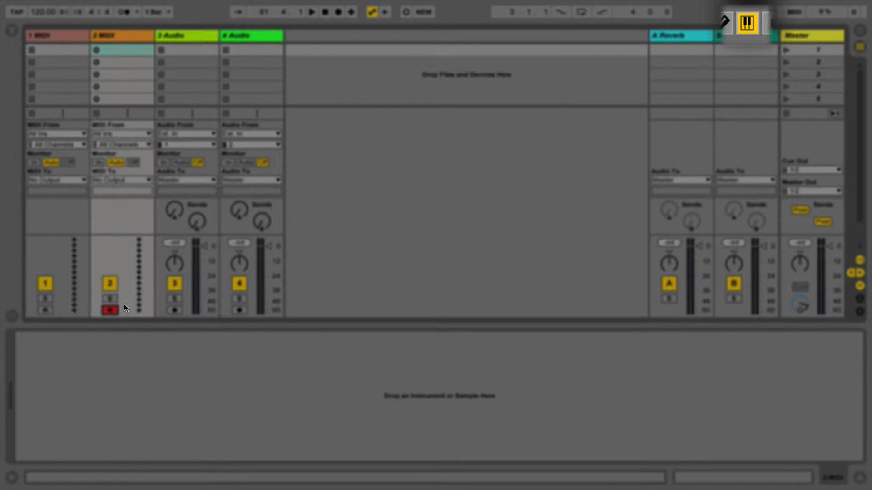
key(a)
key(x)
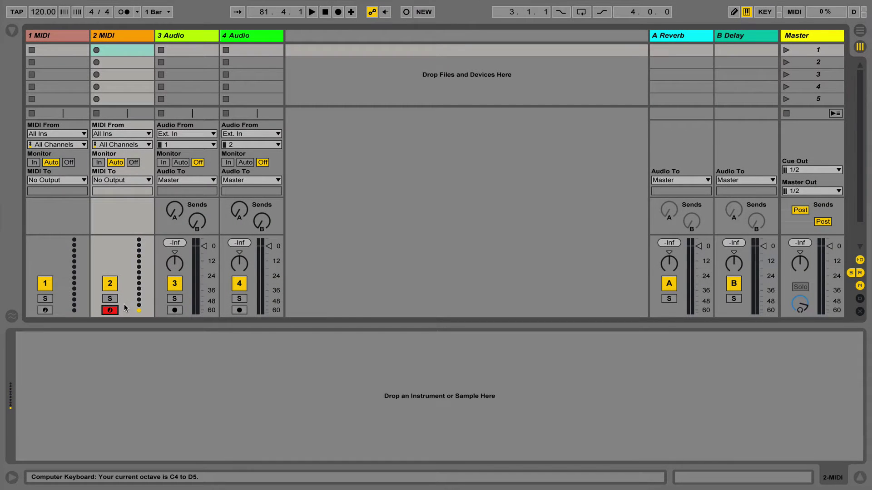
key(a)
key(a)
key(z)
key(z)
key(z)
key(a)
key(a)
key(a)
key(z)
key(a)
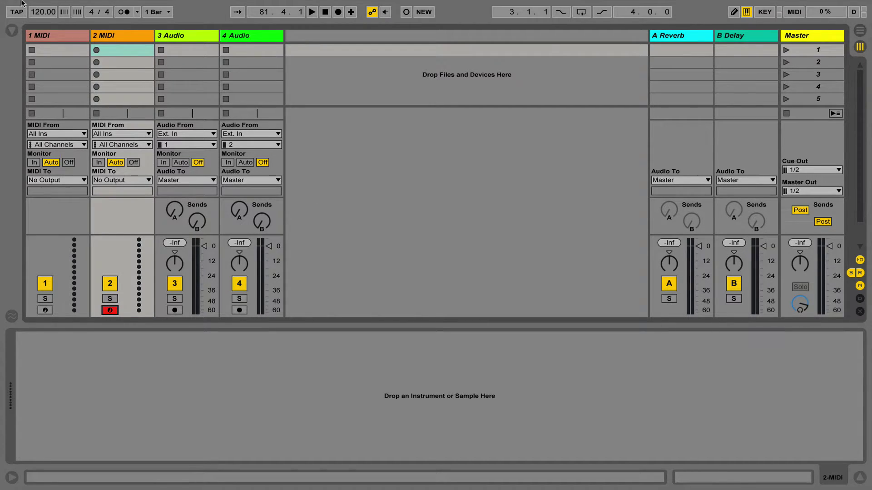
In the MIDI preferences, turn off Sync for the KOMPLETE KONTROL S49 (Port 1) and KONTROL49 inputs and outputs.
mouse_move(22, 3)
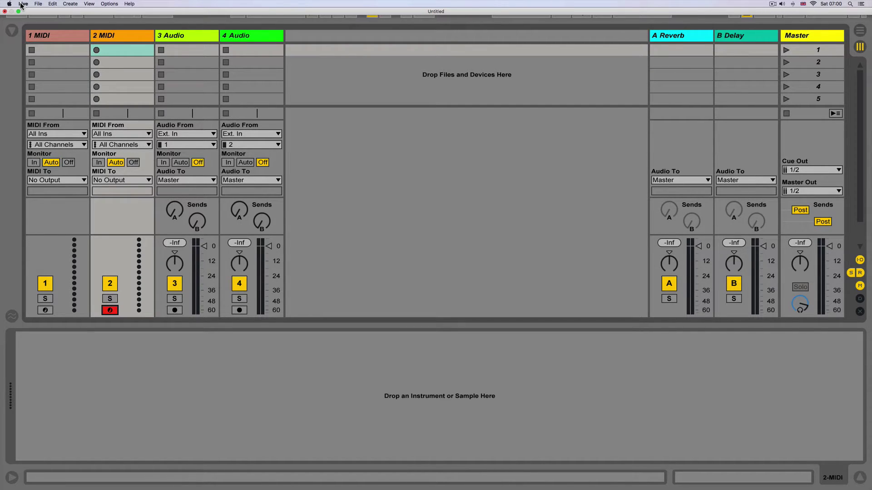
click(21, 4)
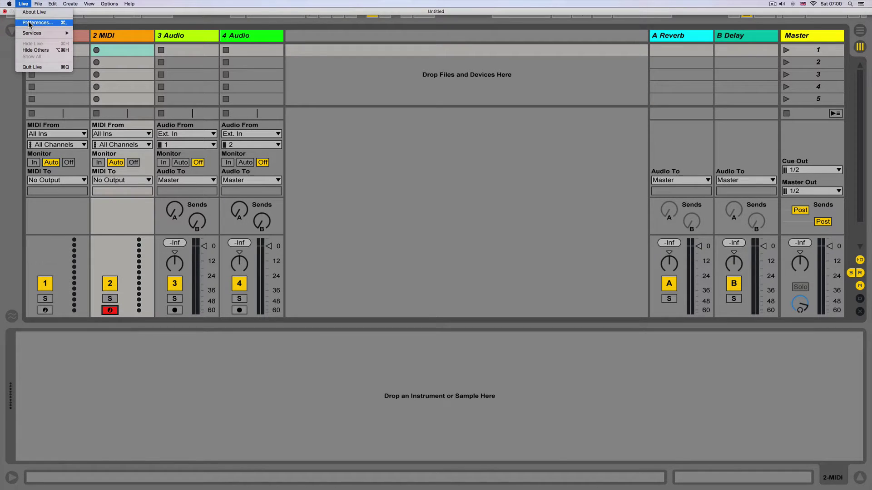
click(29, 23)
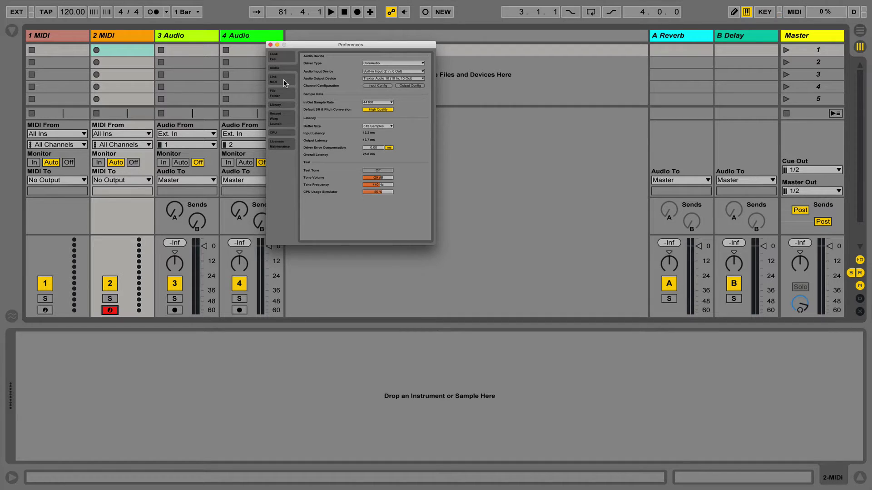
click(284, 80)
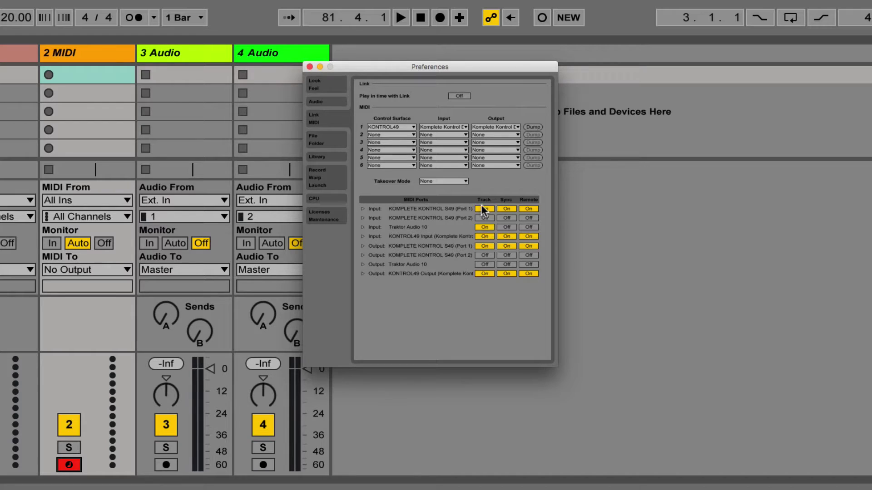
click(505, 208)
click(510, 236)
click(507, 246)
click(504, 273)
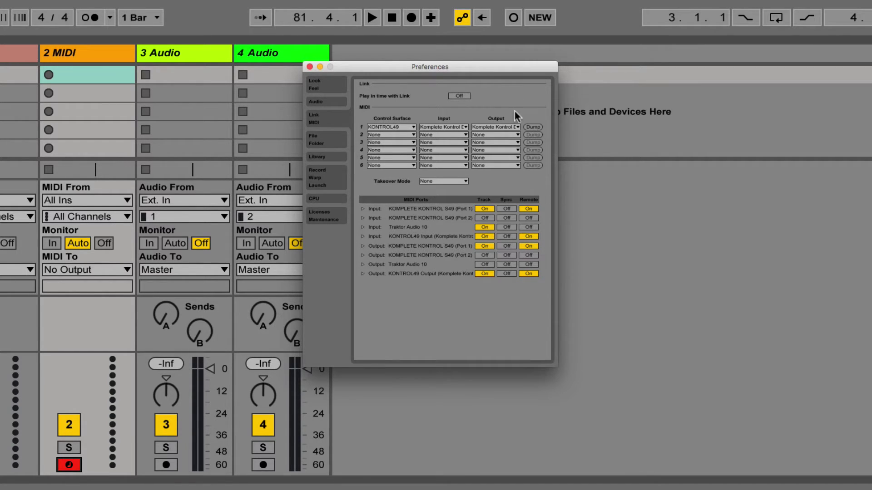
Review the first slot's control surface, input and output choices, keeping KONTROL49 selected, and close the Preferences.
click(393, 127)
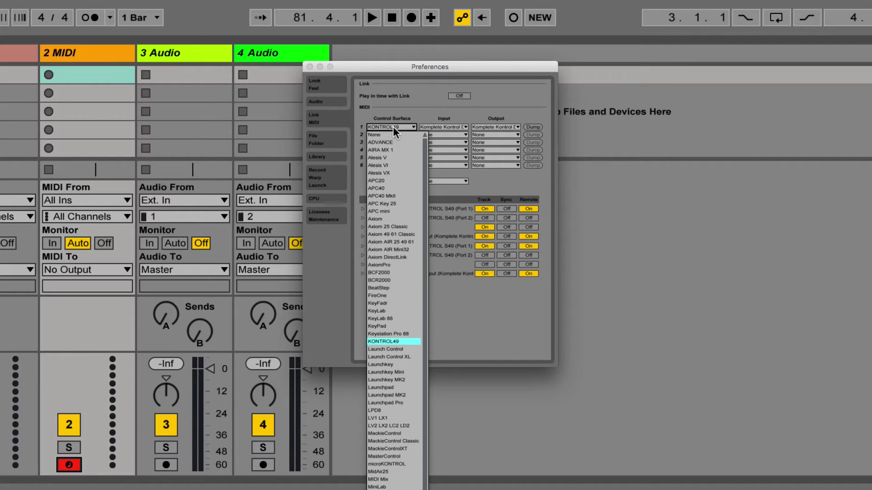
click(387, 342)
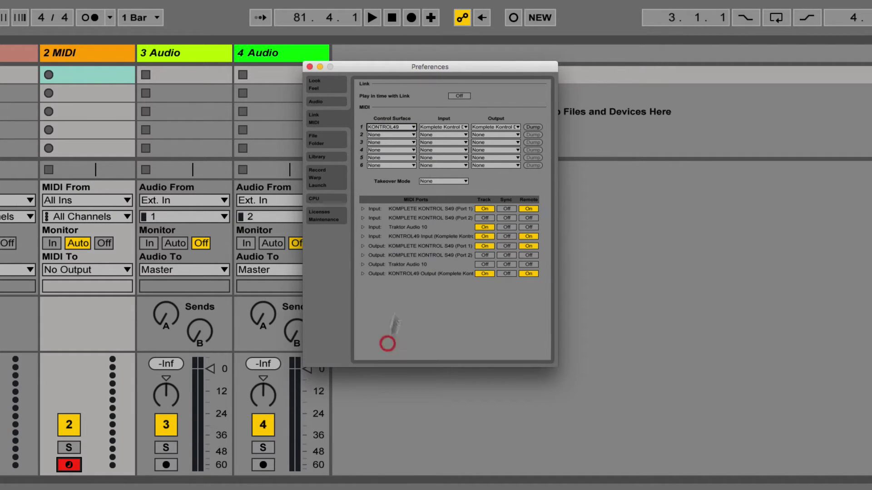
click(451, 125)
click(464, 128)
click(476, 127)
click(501, 162)
click(405, 124)
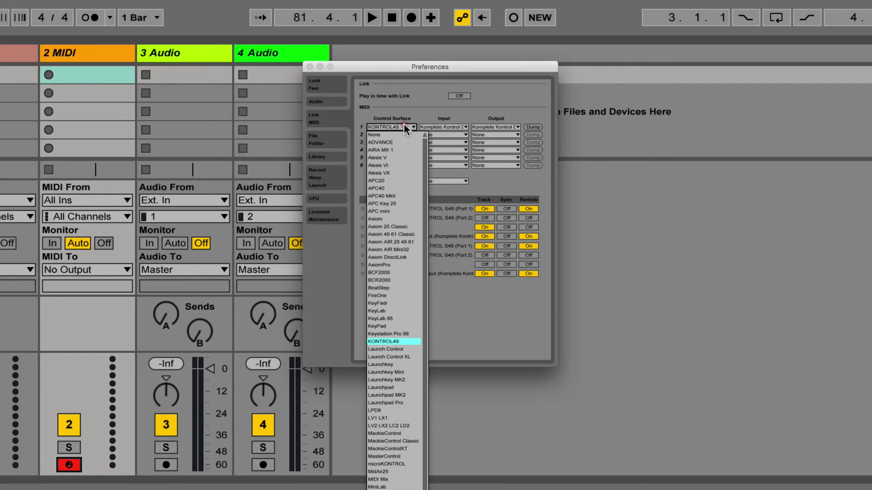
click(404, 125)
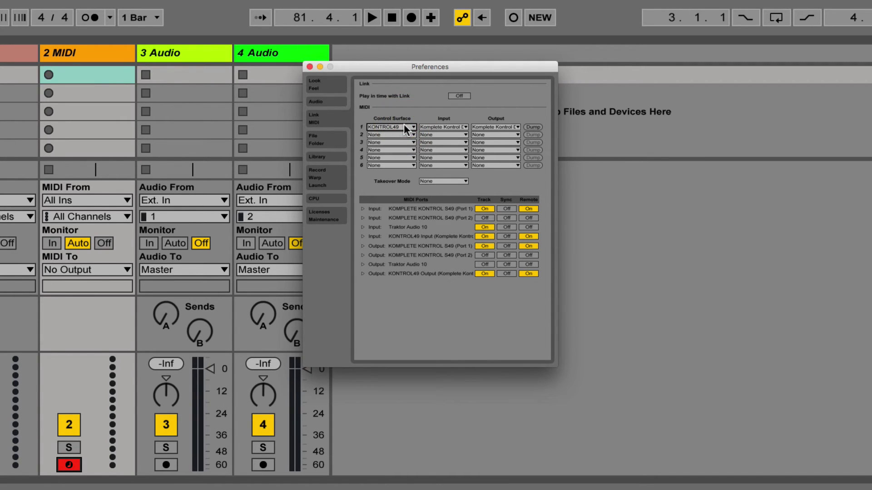
click(310, 67)
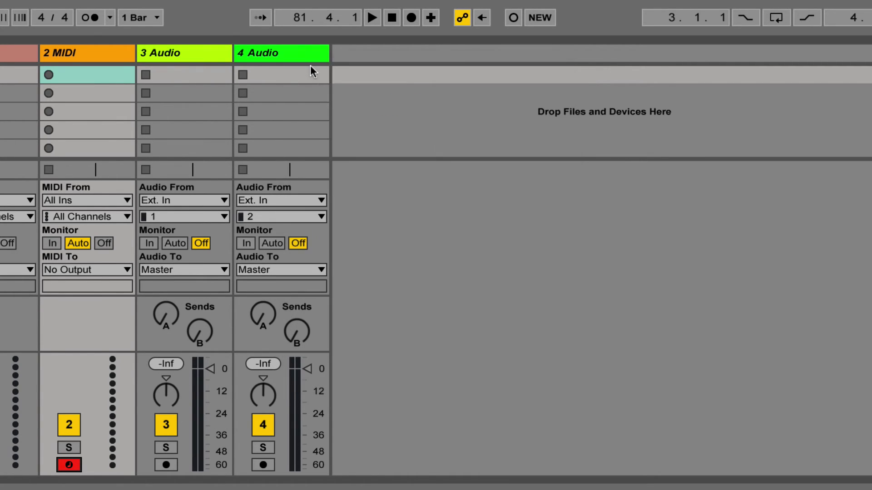